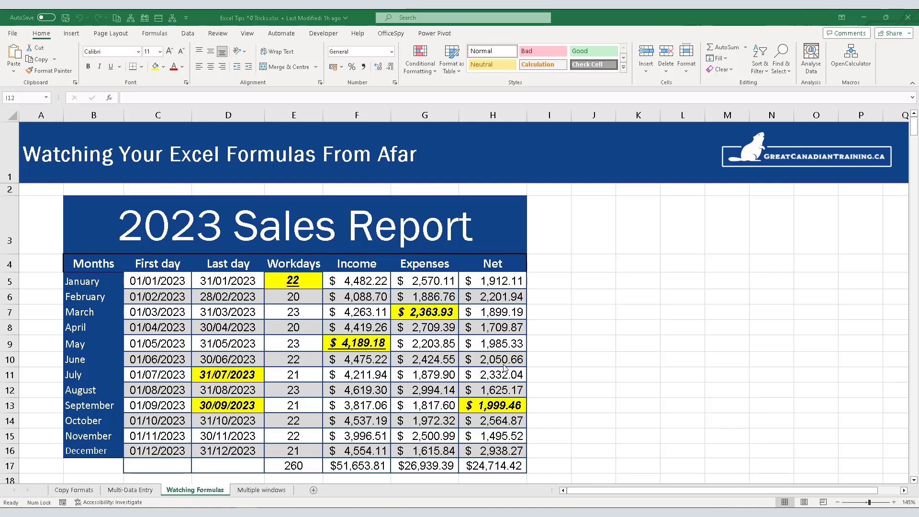
Step: Examine the monthly figures in the 2023 Sales Report and the daily entries in the Daily Breakdown table beneath it
scroll(491, 367, down, 6)
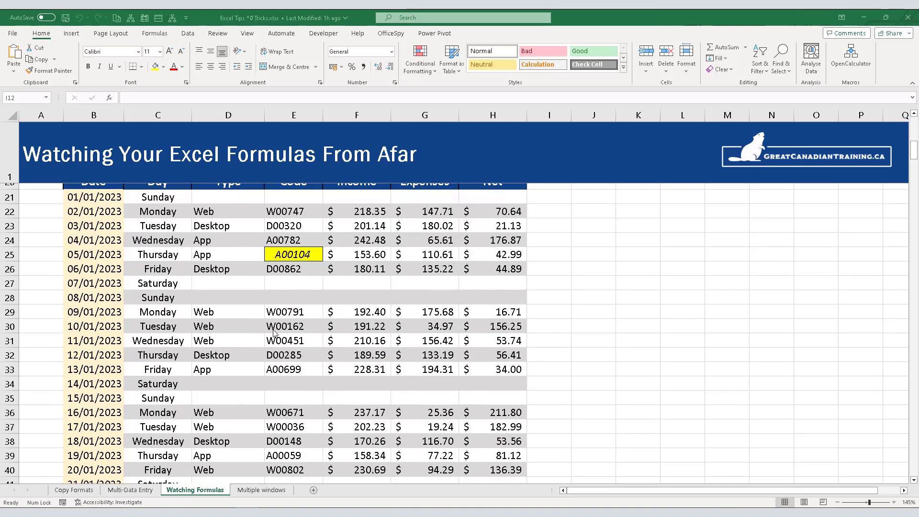
scroll(142, 339, down, 3)
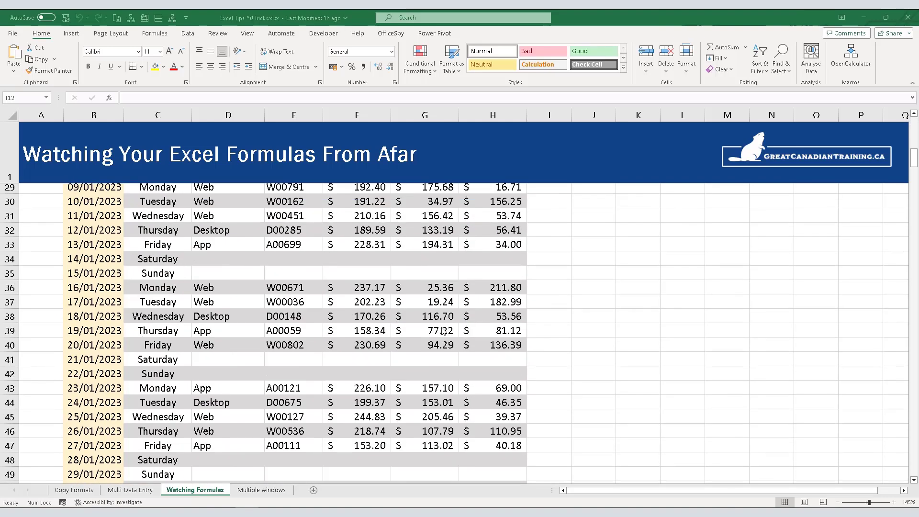
scroll(430, 339, up, 9)
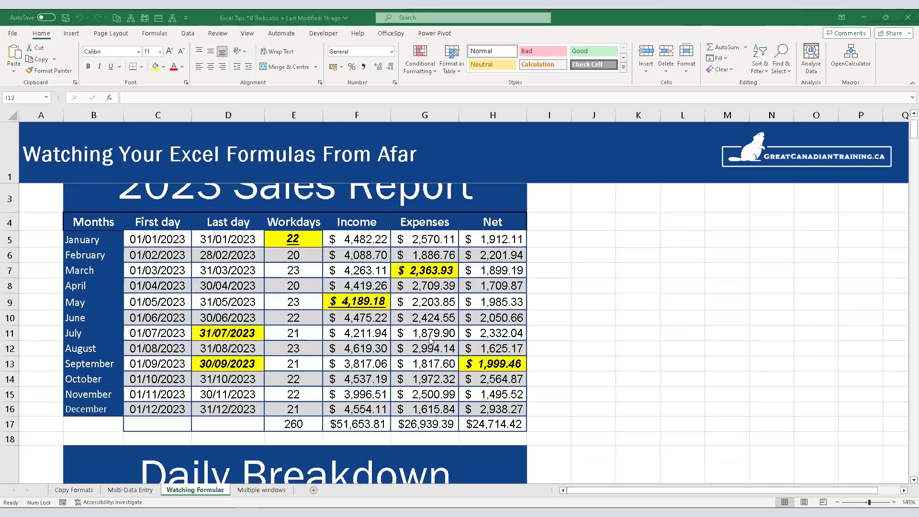
scroll(430, 340, up, 1)
scroll(241, 321, down, 7)
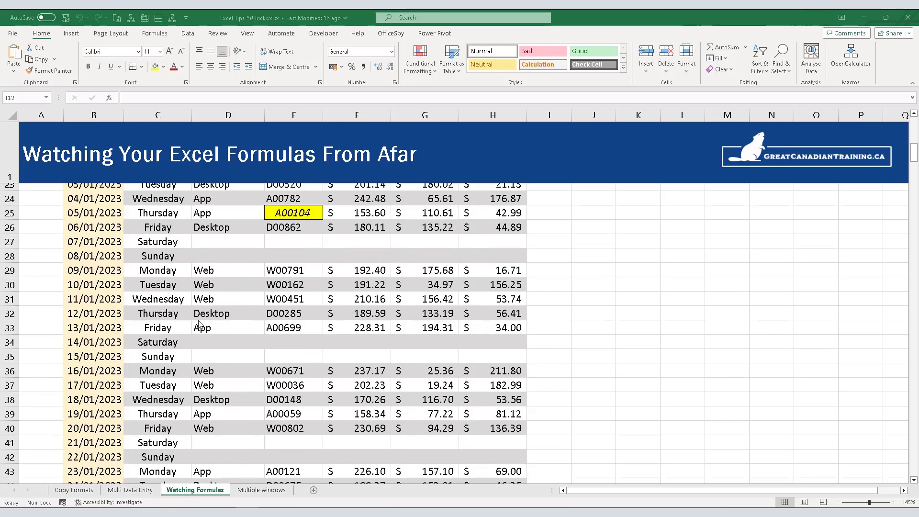
scroll(252, 332, up, 2)
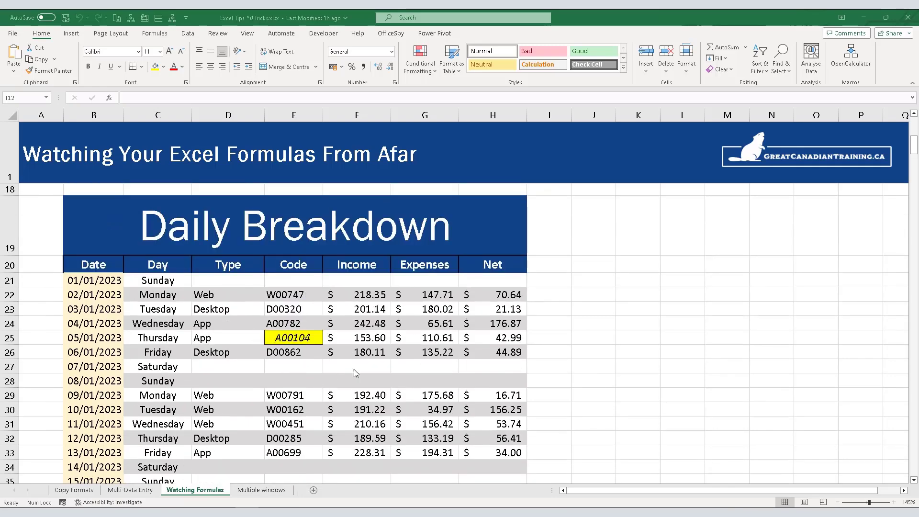
scroll(354, 369, down, 1)
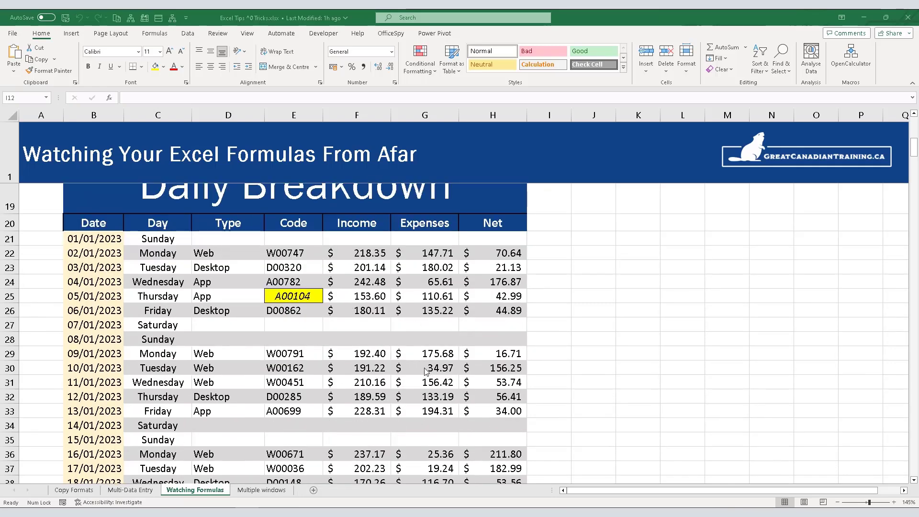
scroll(426, 372, up, 6)
scroll(428, 381, down, 16)
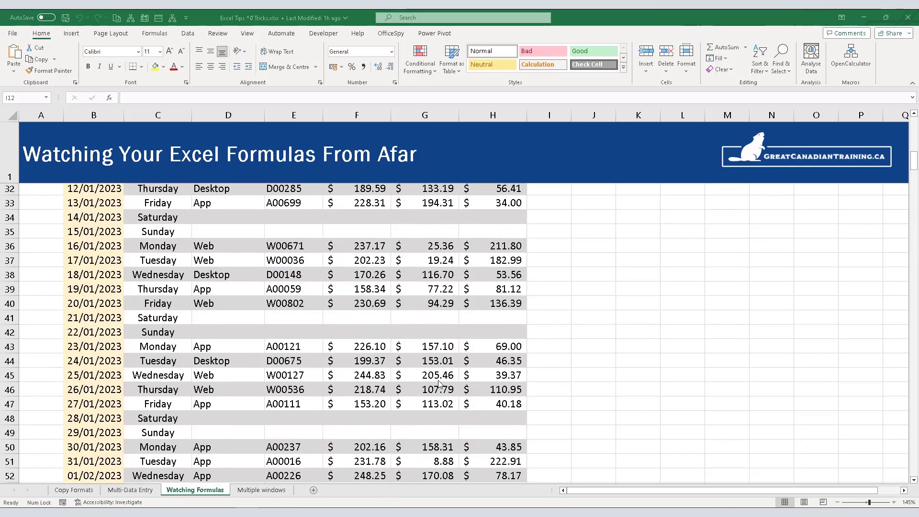
scroll(431, 383, up, 16)
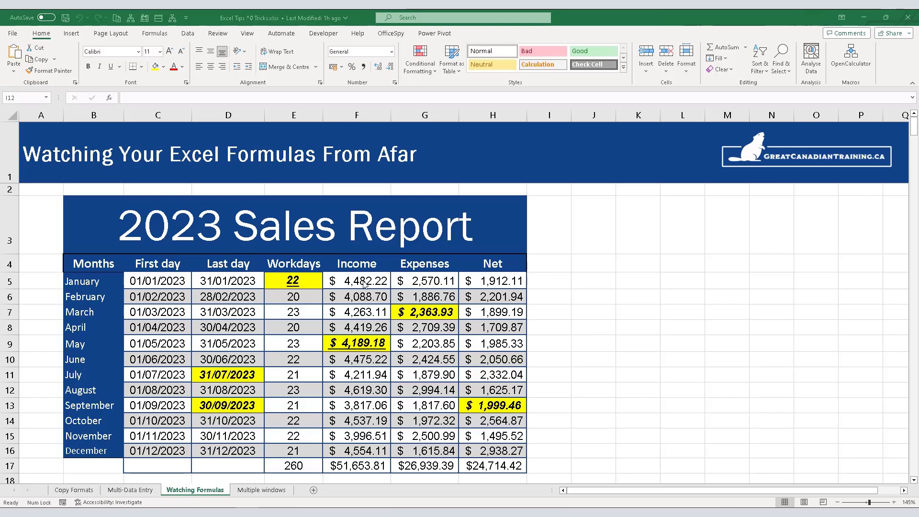
Step: Select the Income, Expenses and Net cells of the December and totals rows (F16:H17) and open the Watch Window
click(163, 37)
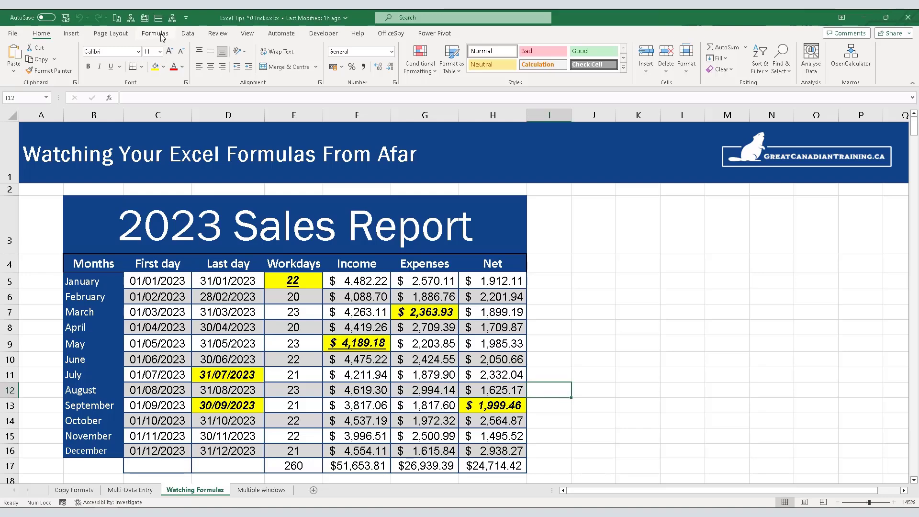
click(162, 37)
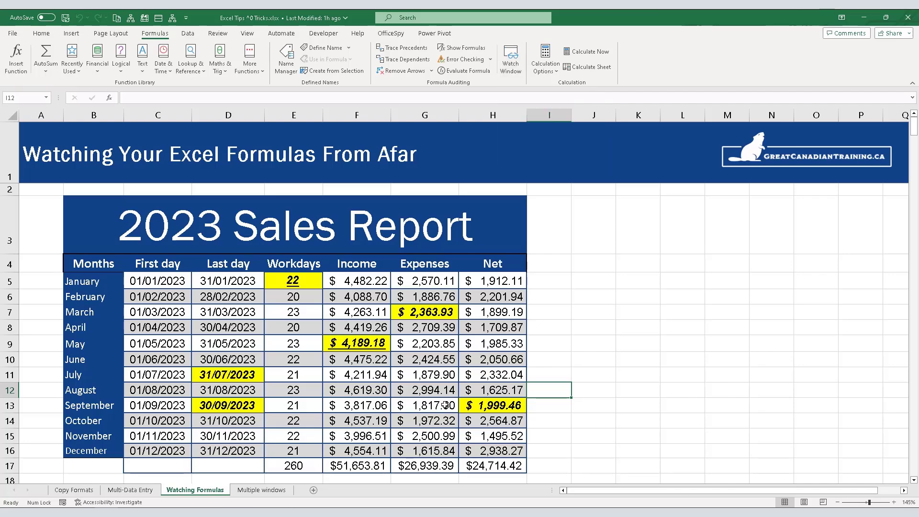
scroll(445, 404, down, 8)
scroll(447, 395, down, 5)
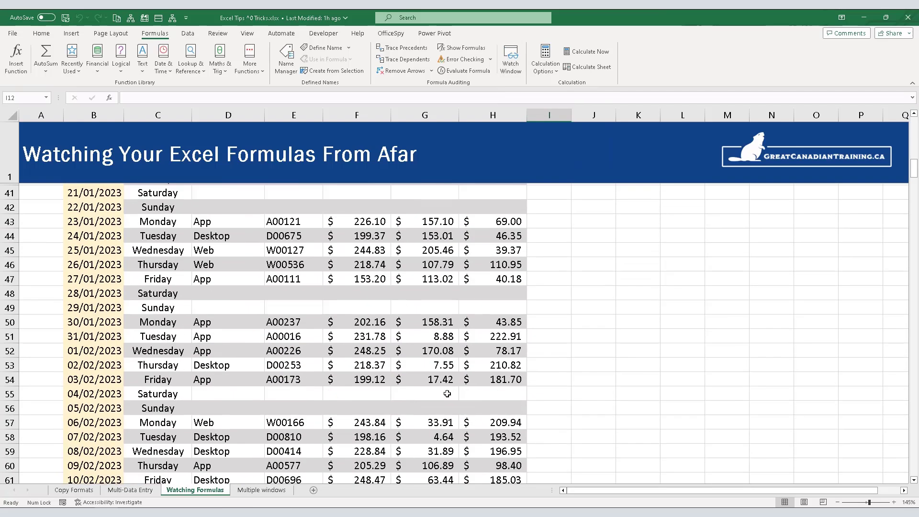
scroll(448, 395, up, 13)
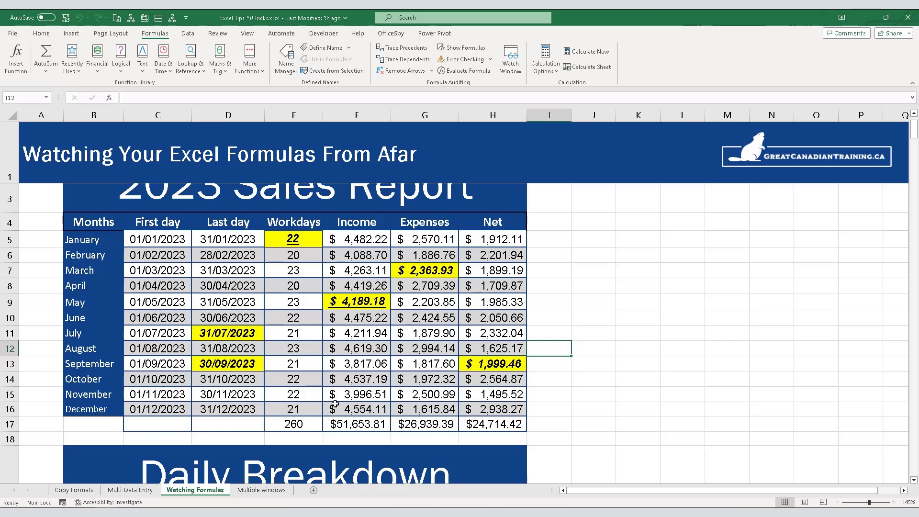
click(385, 414)
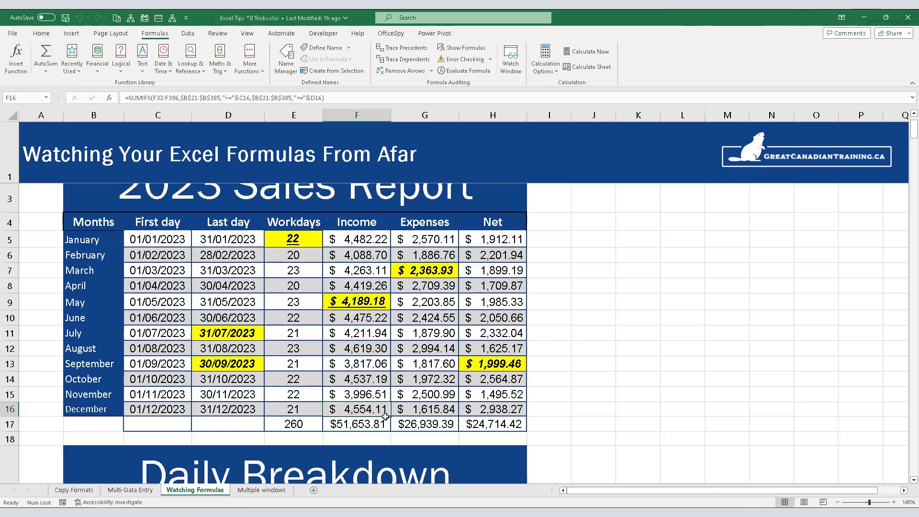
drag(385, 416, 482, 423)
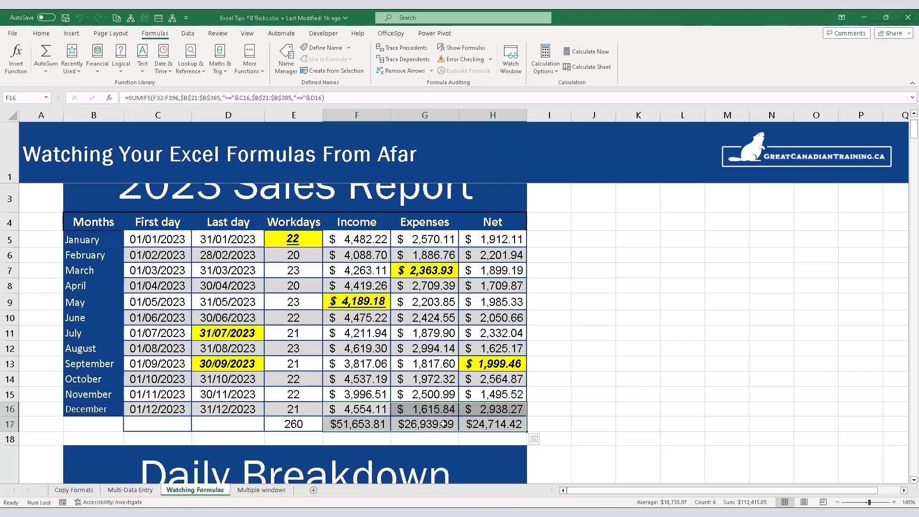
click(510, 54)
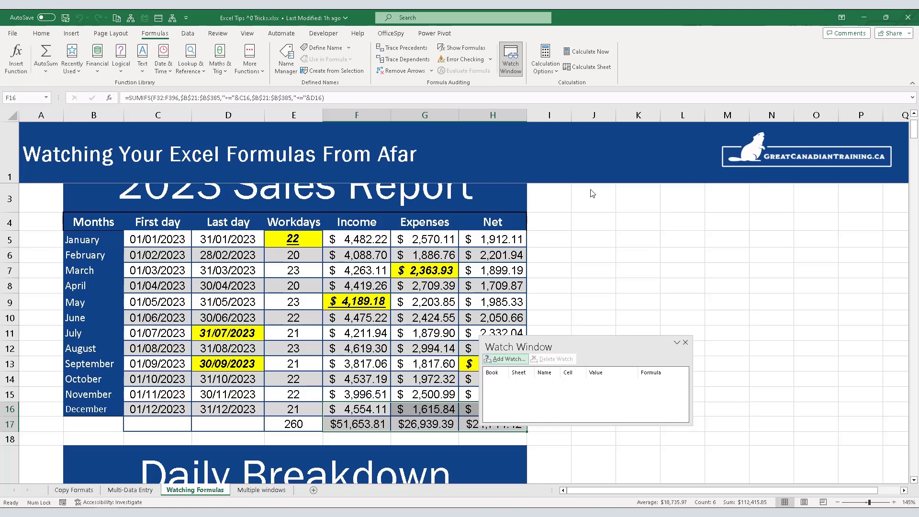
Step: Move the floating Watch Window onto the empty cells beside the sales report table, around columns J to N
drag(575, 340, 682, 237)
scroll(651, 335, down, 2)
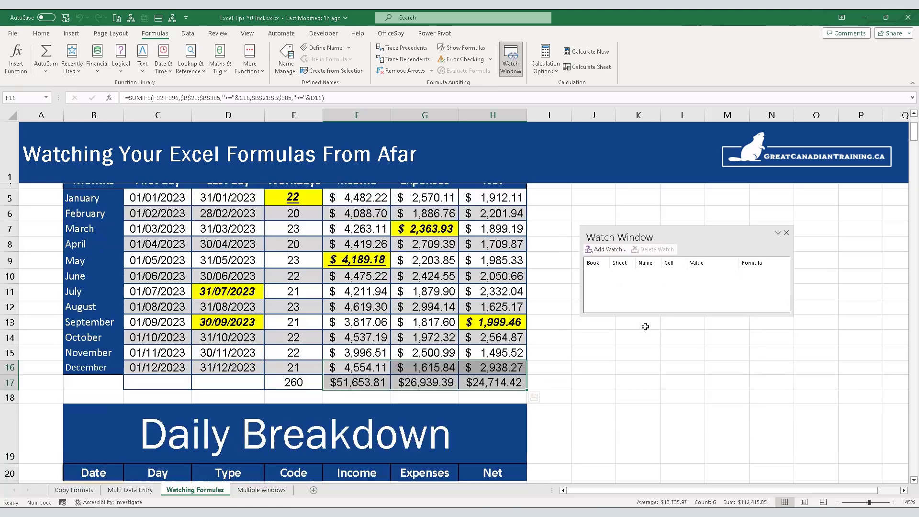
click(655, 373)
scroll(685, 414, up, 2)
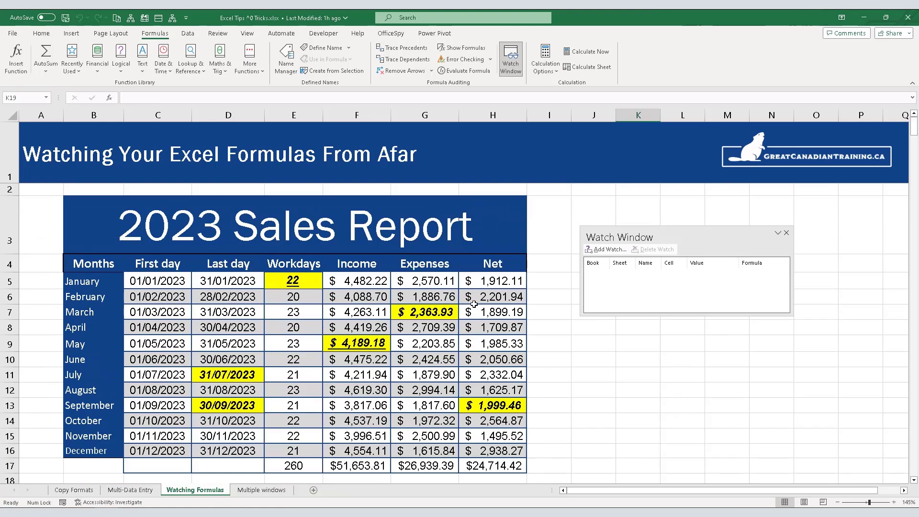
drag(588, 319, 578, 295)
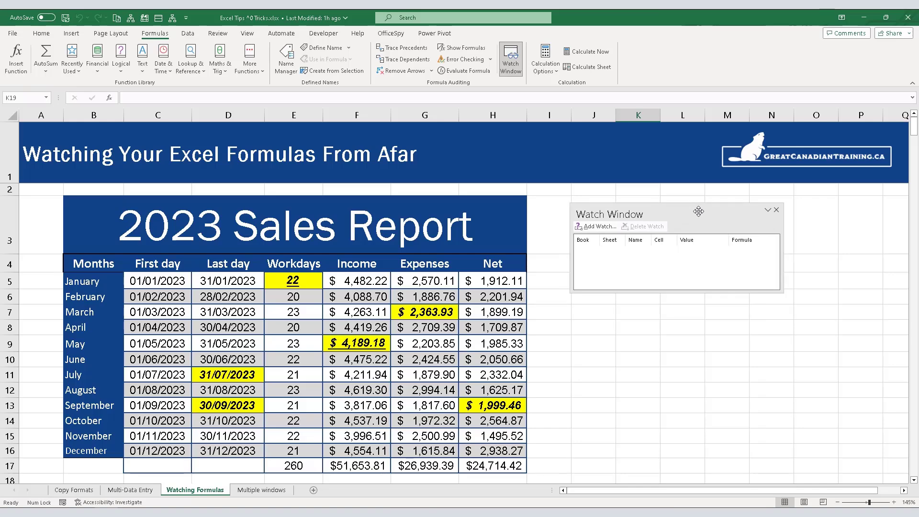
scroll(580, 311, down, 4)
click(559, 350)
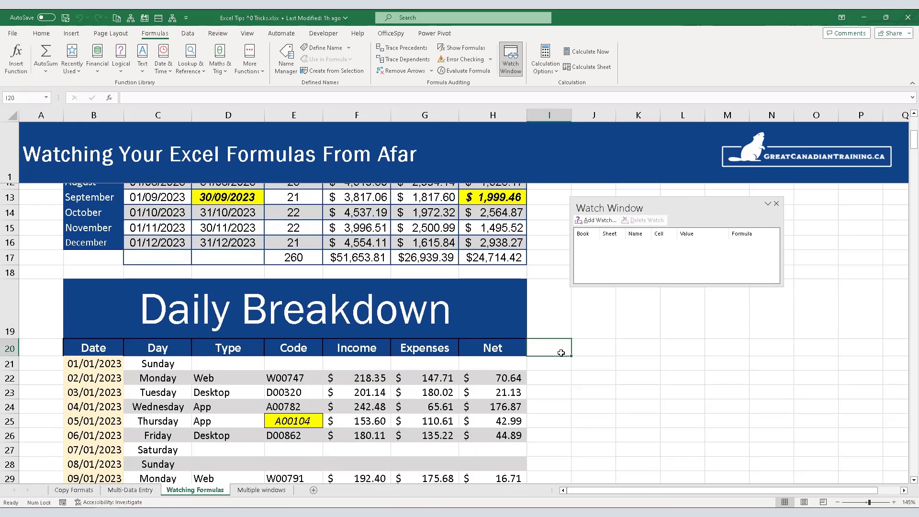
scroll(561, 362, down, 2)
scroll(561, 362, up, 6)
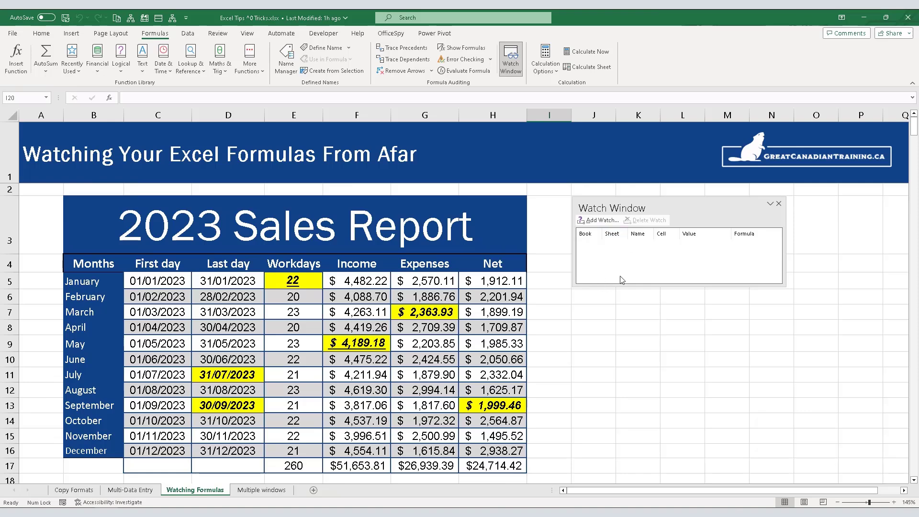
Step: Add watches for cells F16:H17 on the Watching Formulas sheet, covering the December figures and the yearly totals
click(363, 450)
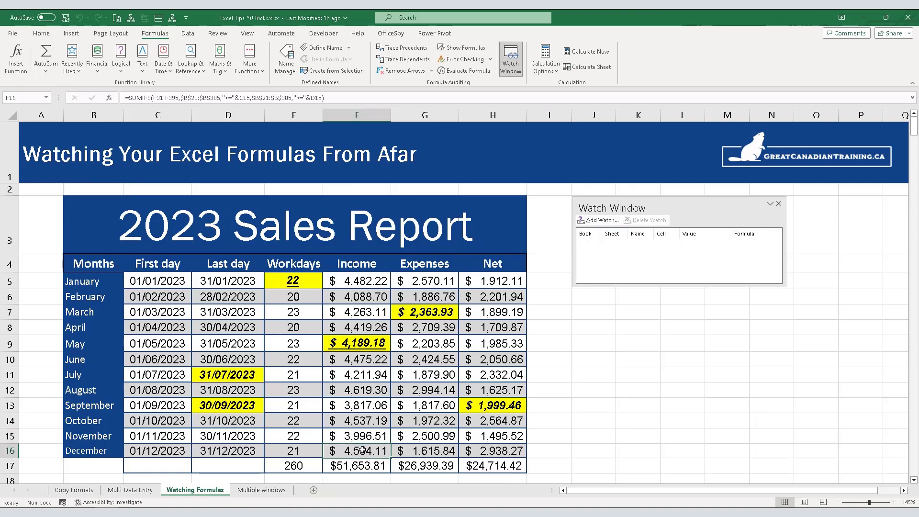
drag(363, 450, 489, 465)
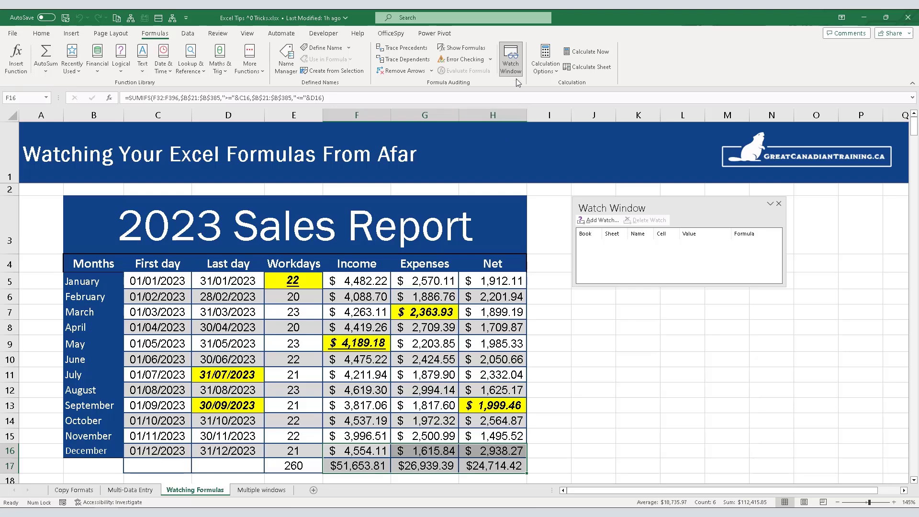
click(598, 220)
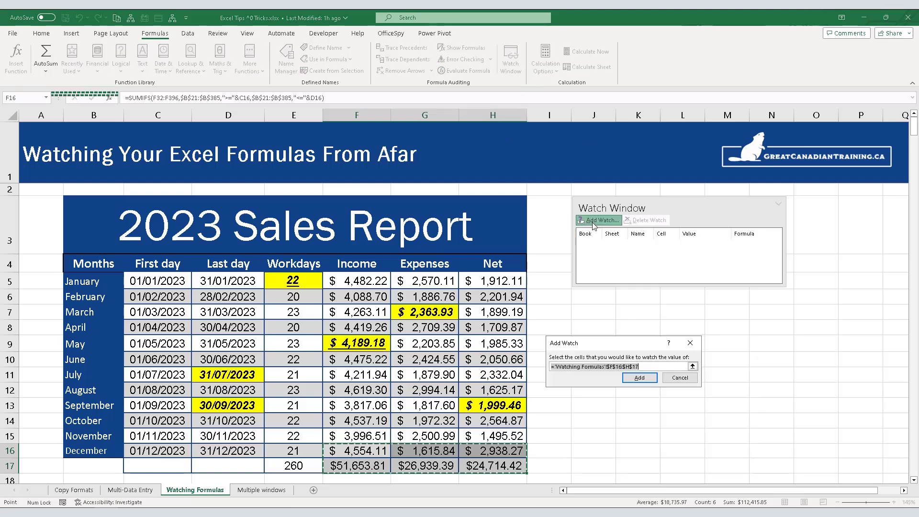
click(644, 366)
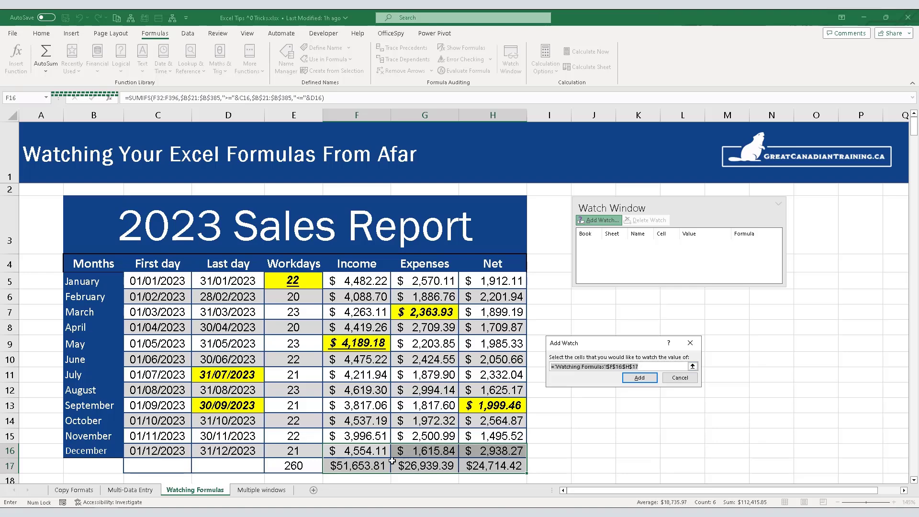
drag(357, 452, 476, 465)
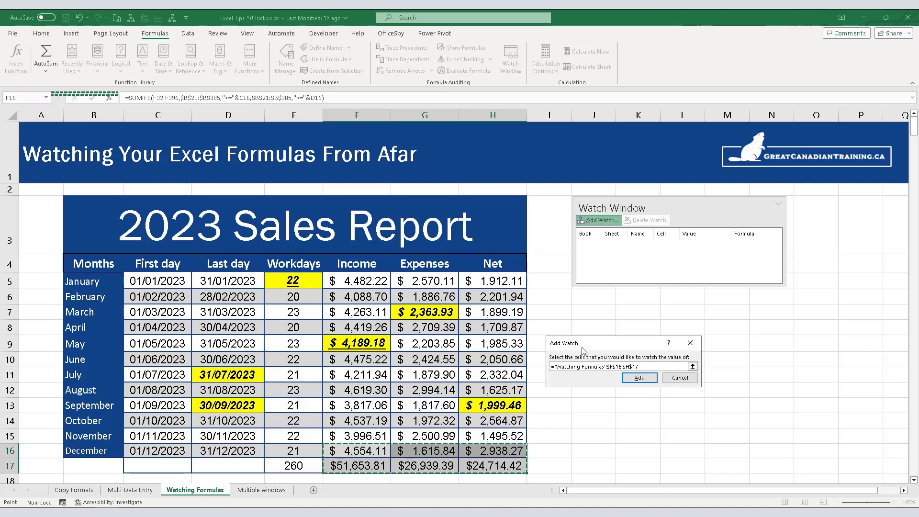
click(640, 378)
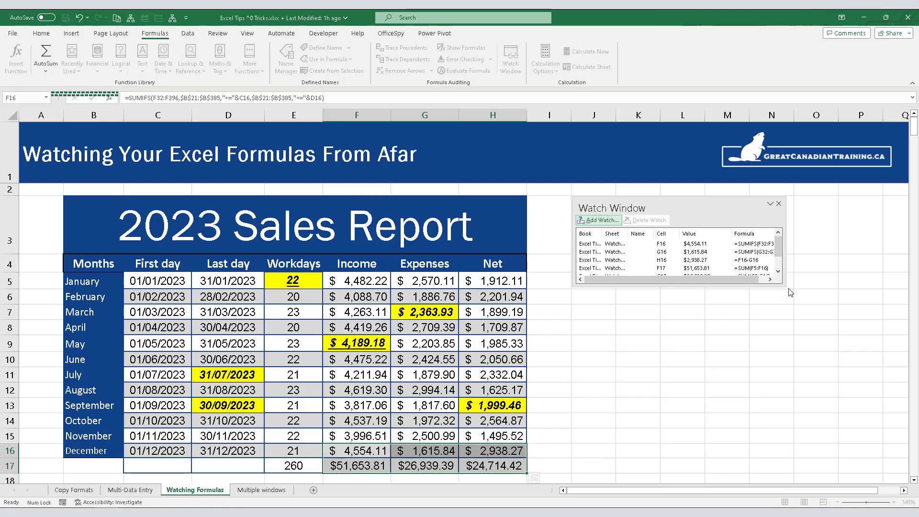
Step: Enlarge the Watch Window to fit all its entries and go through the watched values of F16 to H17
drag(789, 289, 818, 337)
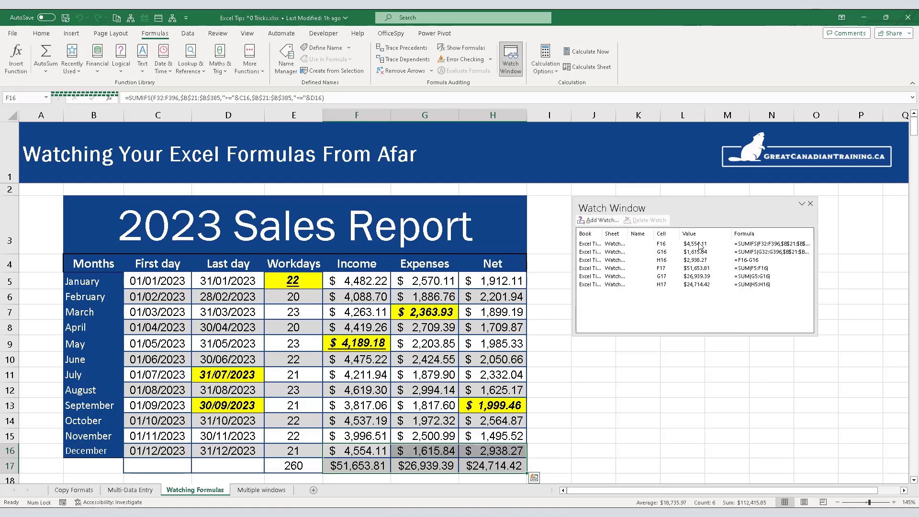
click(701, 245)
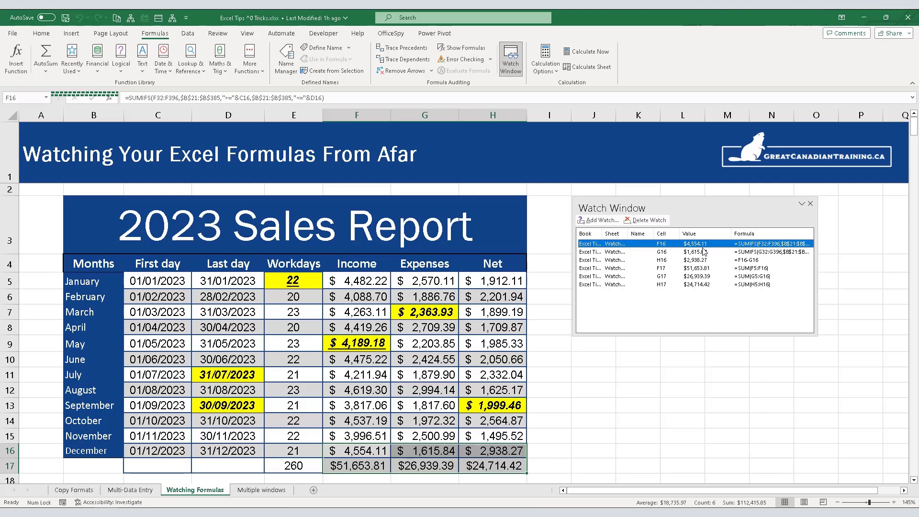
click(699, 253)
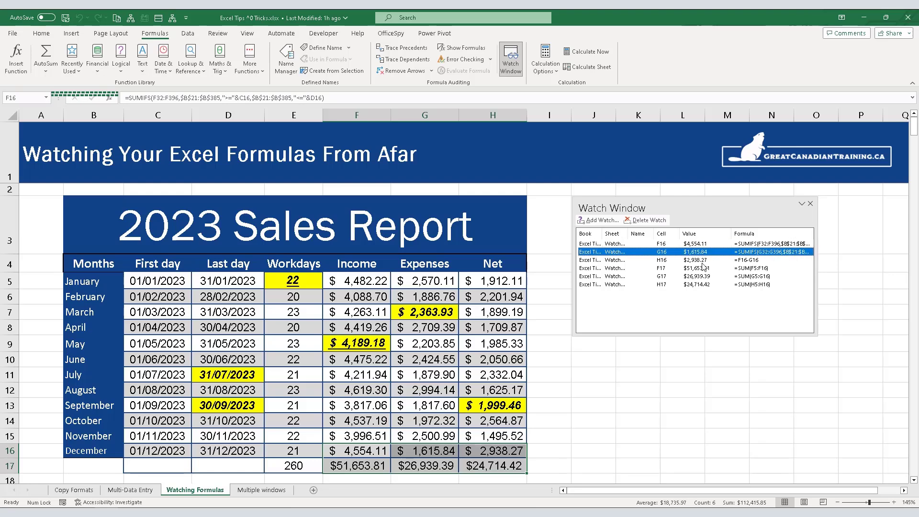
click(704, 261)
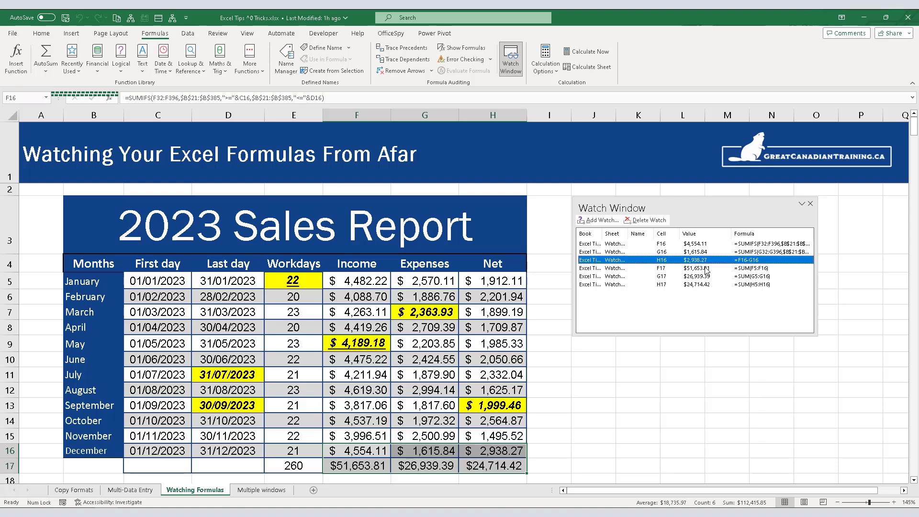
click(706, 269)
click(701, 277)
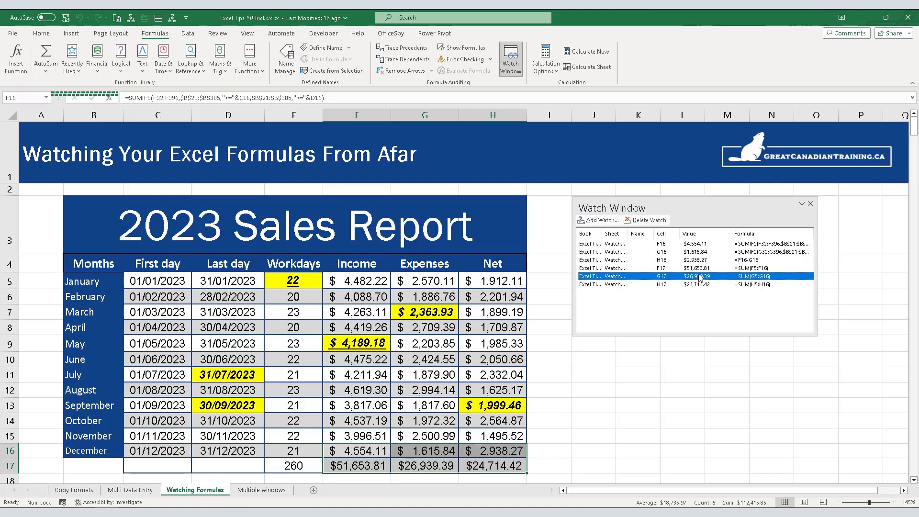
click(703, 285)
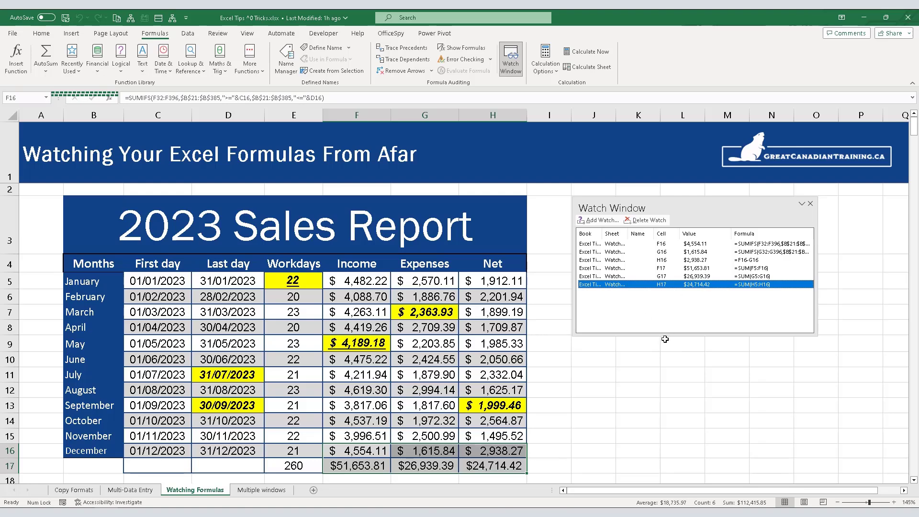
Step: Set the income of the 20/12/2023 row in the Daily Breakdown (cell F374) to 1,000,000
scroll(517, 353, down, 6)
scroll(518, 353, down, 7)
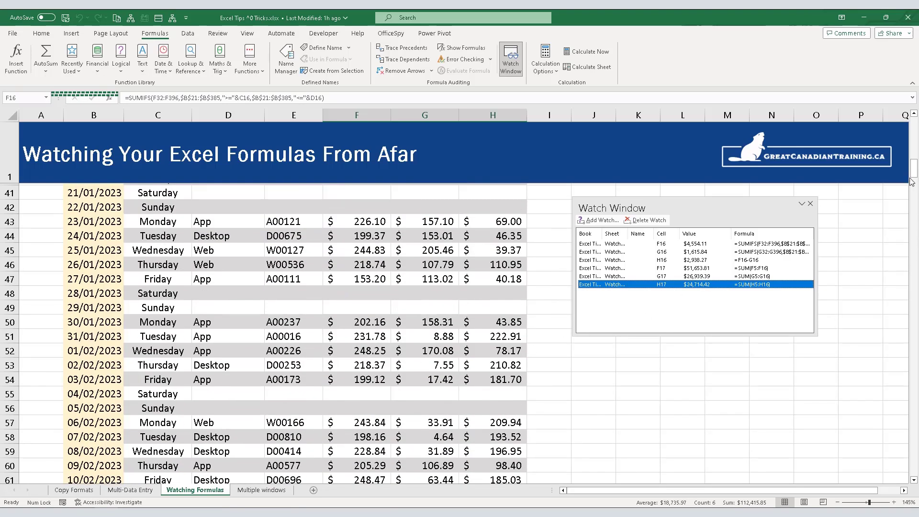
drag(911, 181, 913, 464)
click(365, 355)
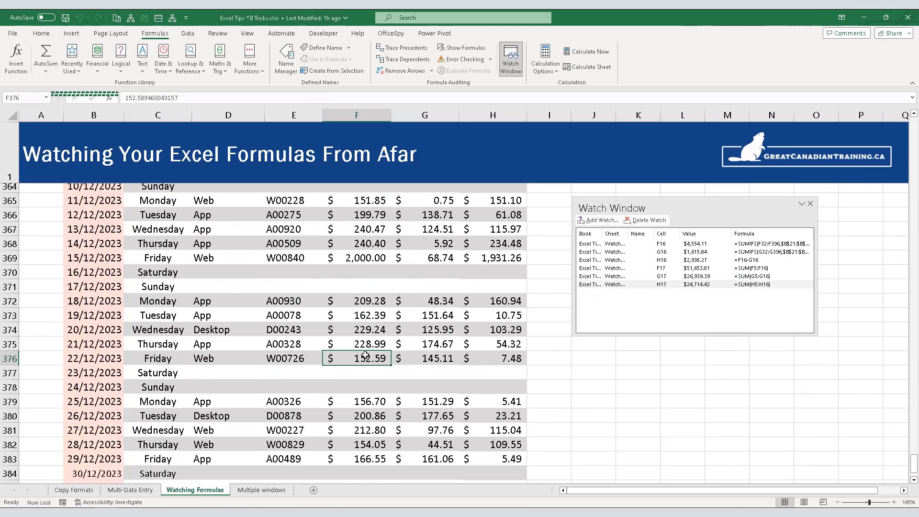
scroll(444, 442, up, 1)
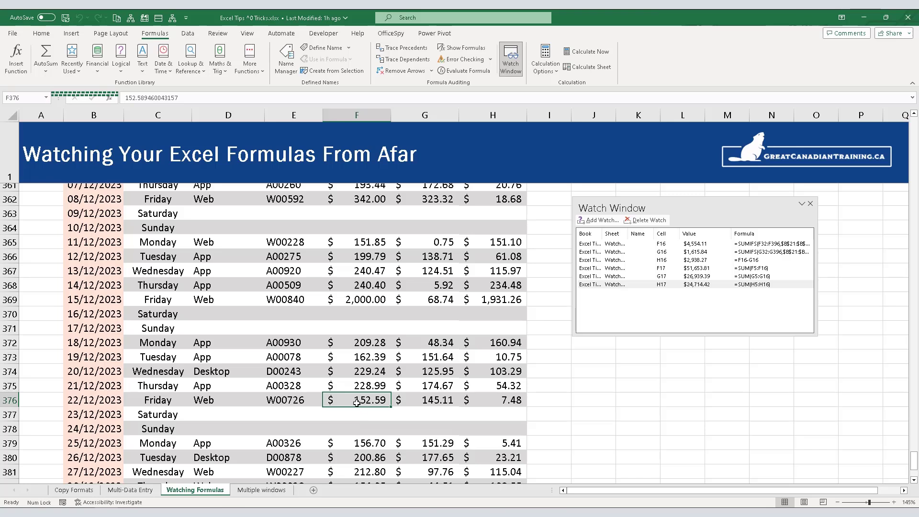
click(356, 372)
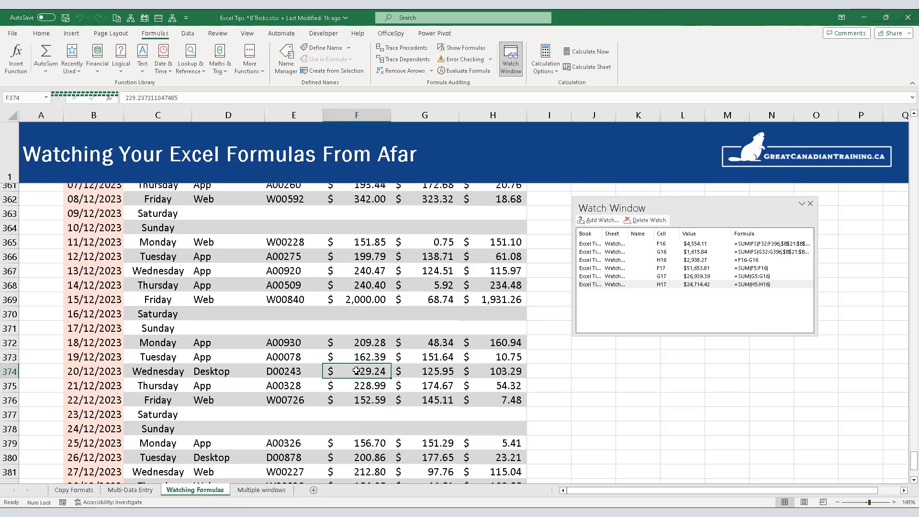
key(BackSpace)
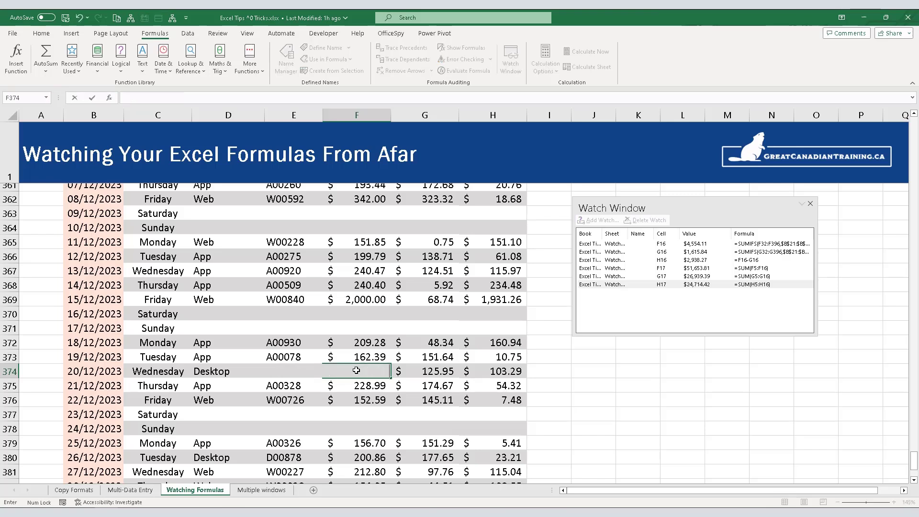
text(1,0)
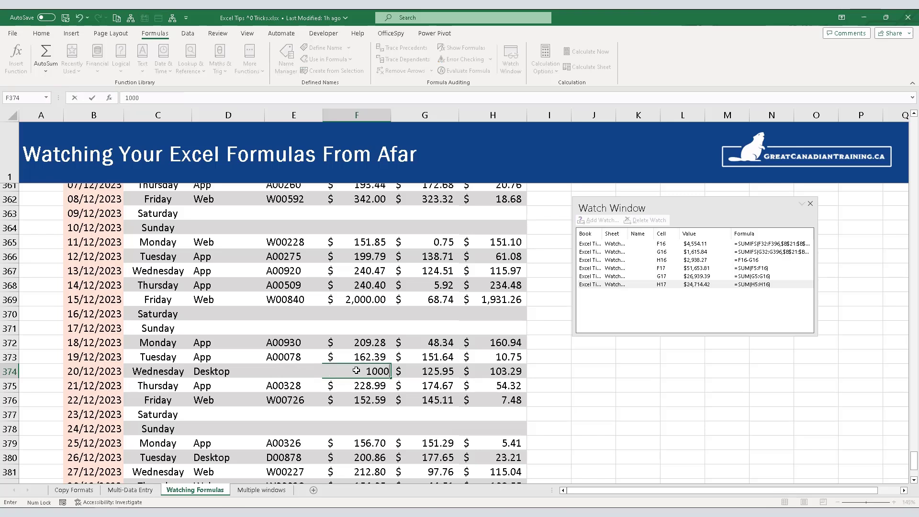
text(00,000)
key(Tab)
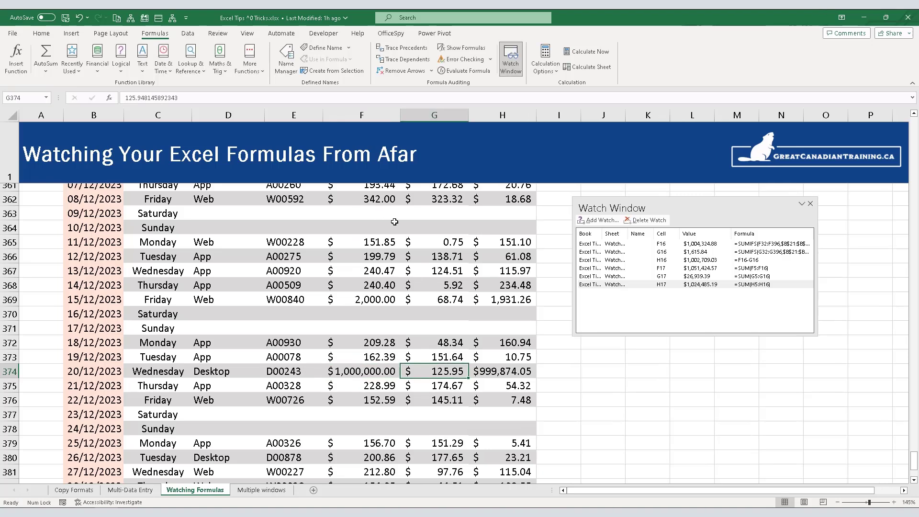
Step: Check the December and yearly income entries, F16 and F17, in the Watch Window
click(691, 246)
click(692, 246)
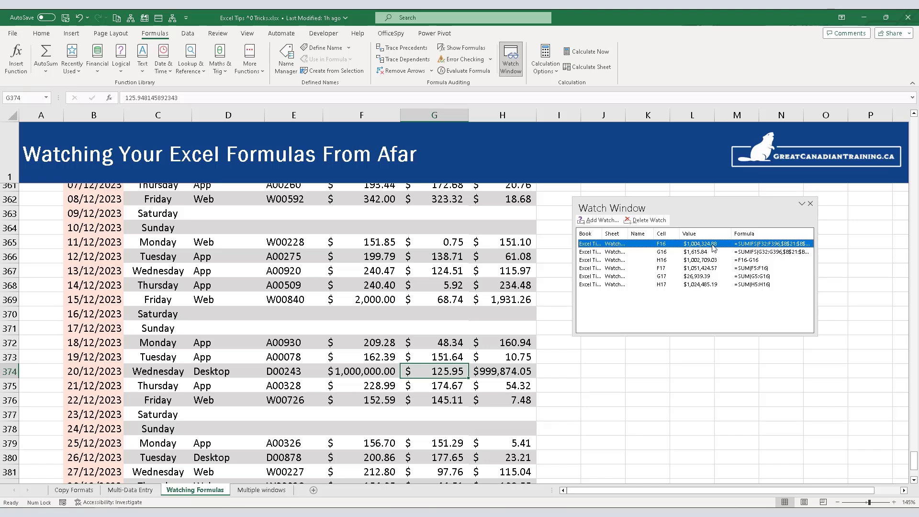
click(702, 269)
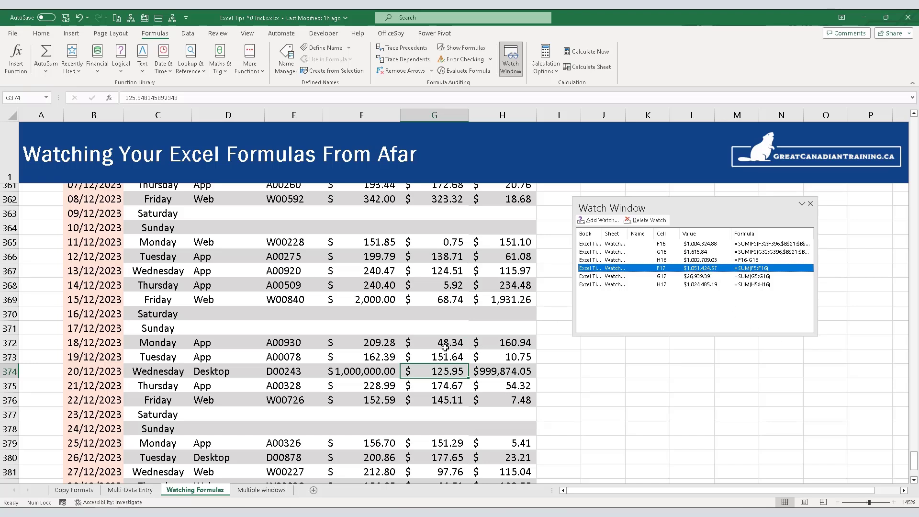
Step: Set the expenses of the 20/12/2023 row (cell G374) to 1,000,000
click(443, 369)
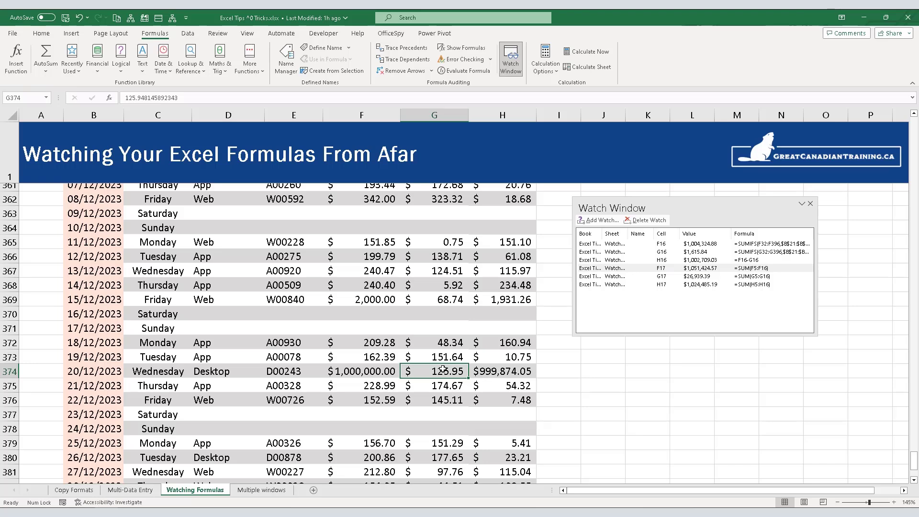
text(1000000)
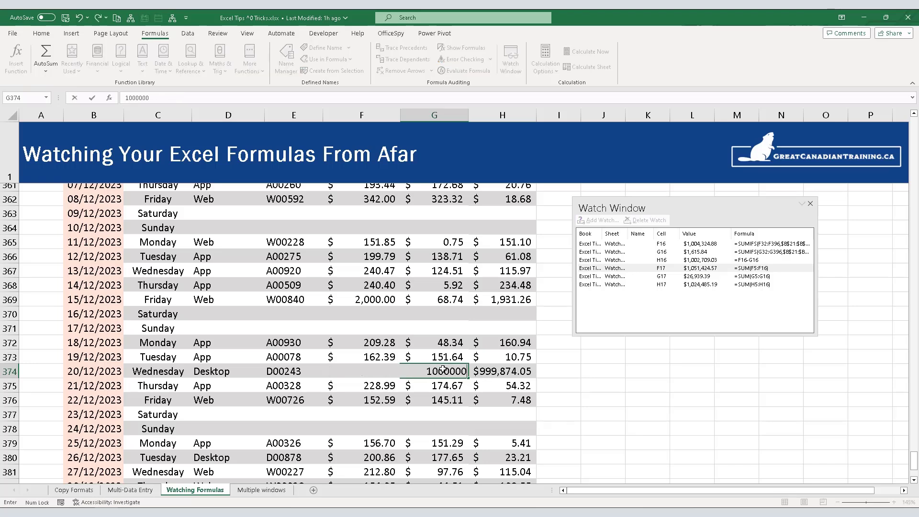
key(Tab)
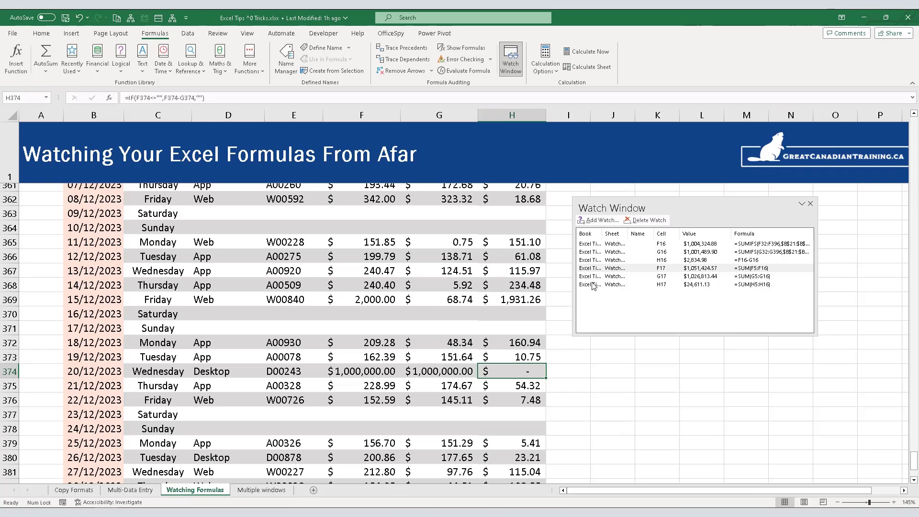
Step: Review the watched December and yearly figures in the Watch Window, including the F16 and G17 entries
click(688, 245)
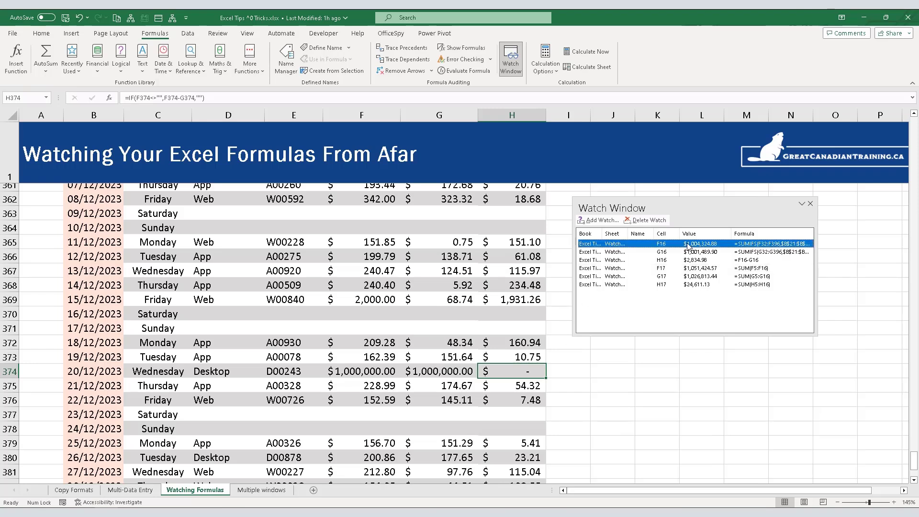
click(704, 277)
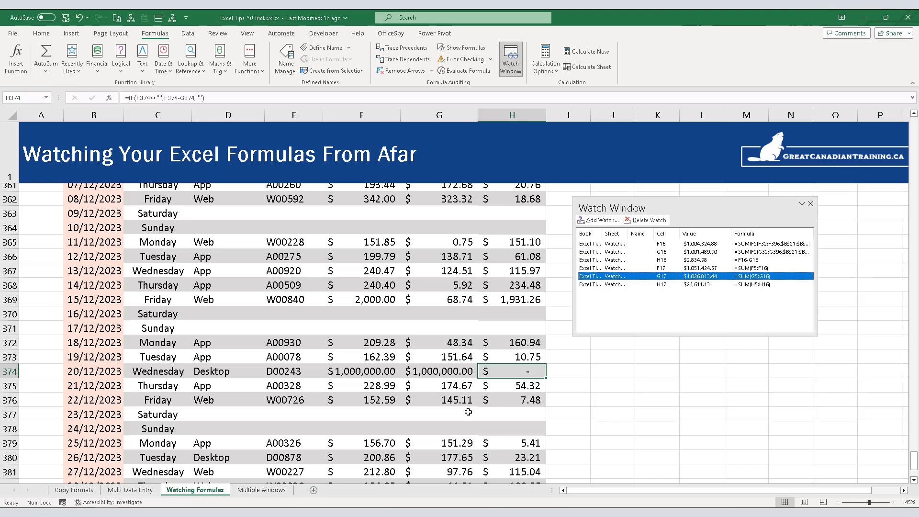
click(529, 400)
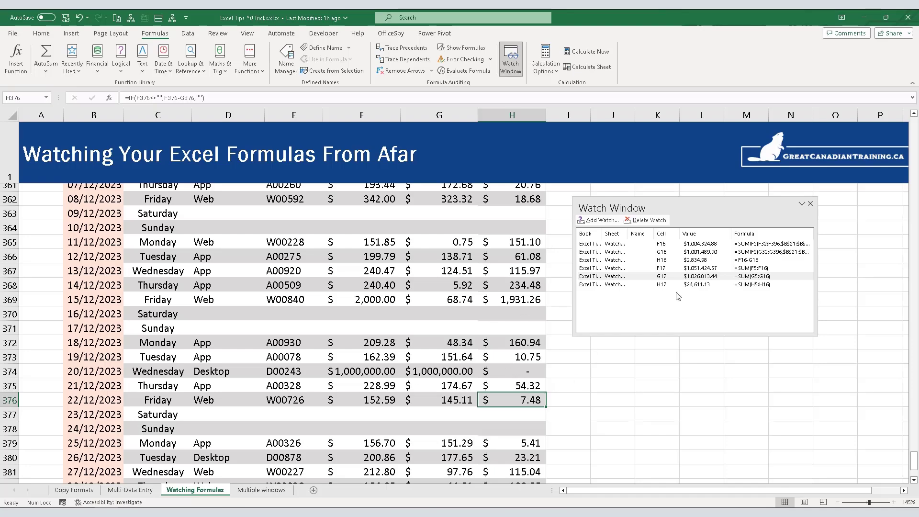
scroll(487, 305, up, 7)
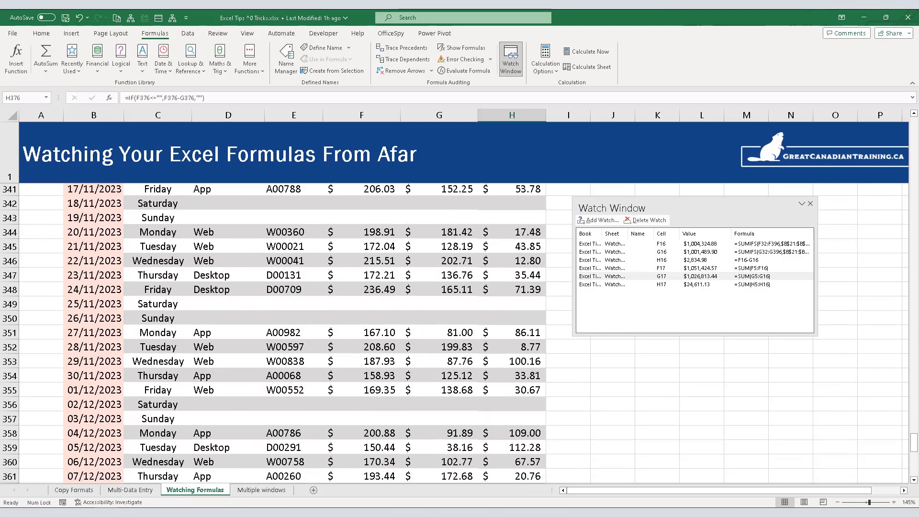